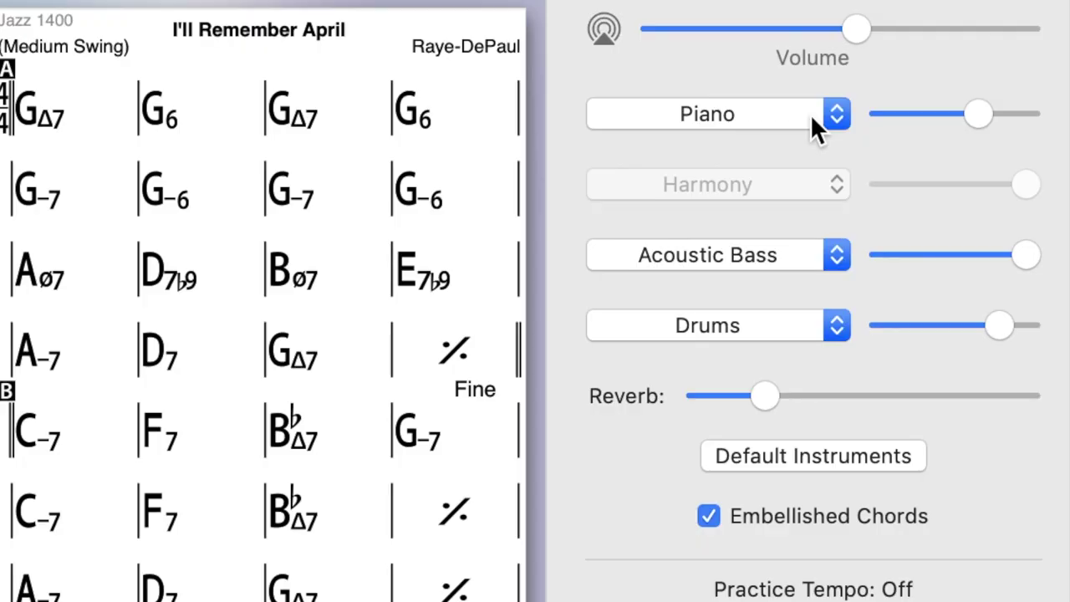
- Keep the Piano, Acoustic Bass and Drums sounds unchanged and start playing I'll Remember April
click(891, 218)
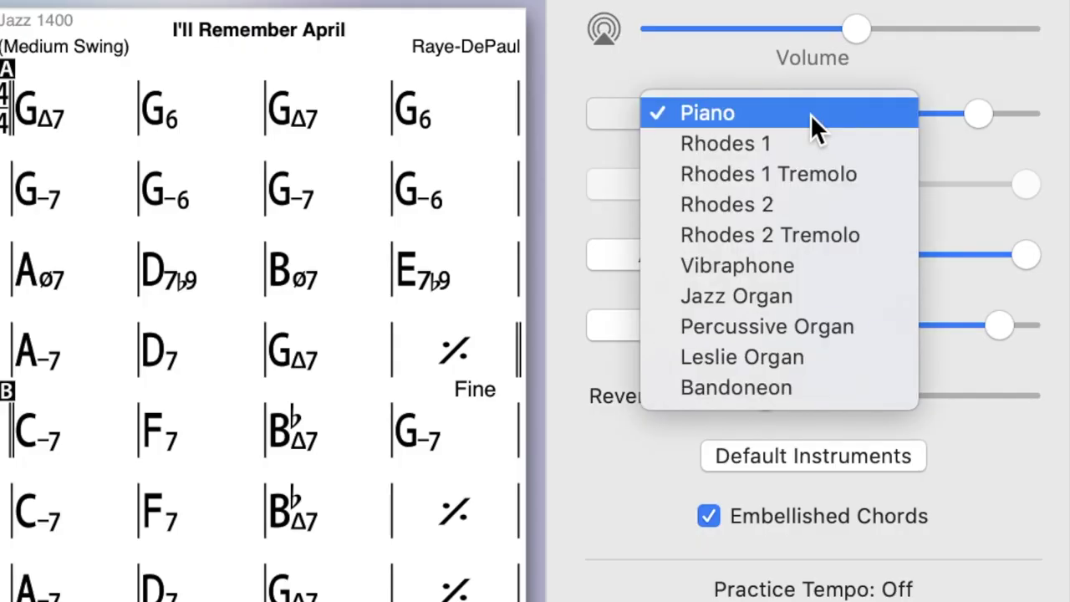
click(810, 114)
click(815, 253)
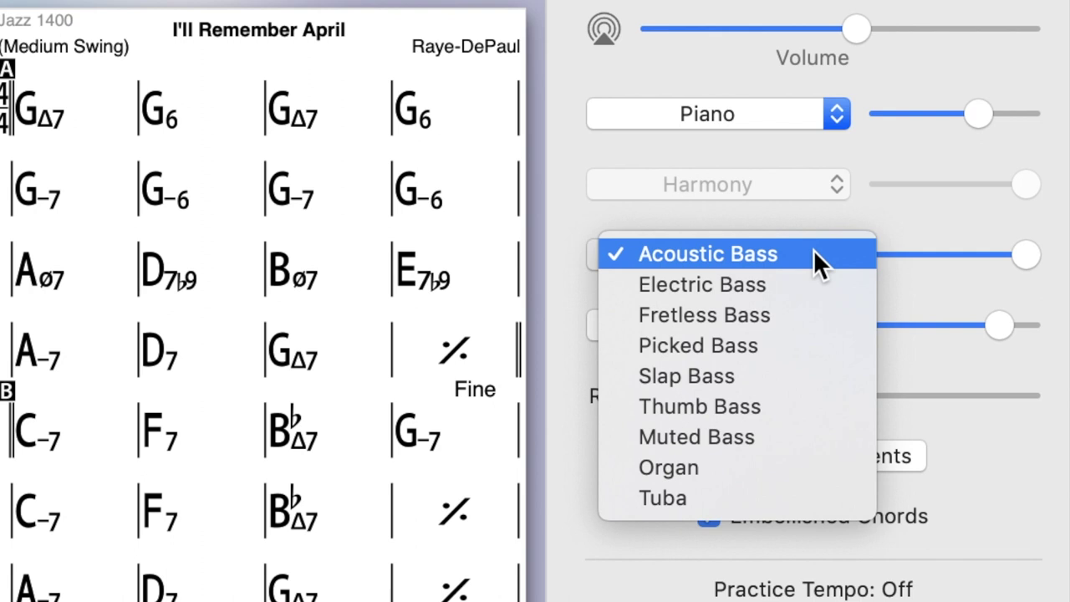
click(876, 200)
click(839, 325)
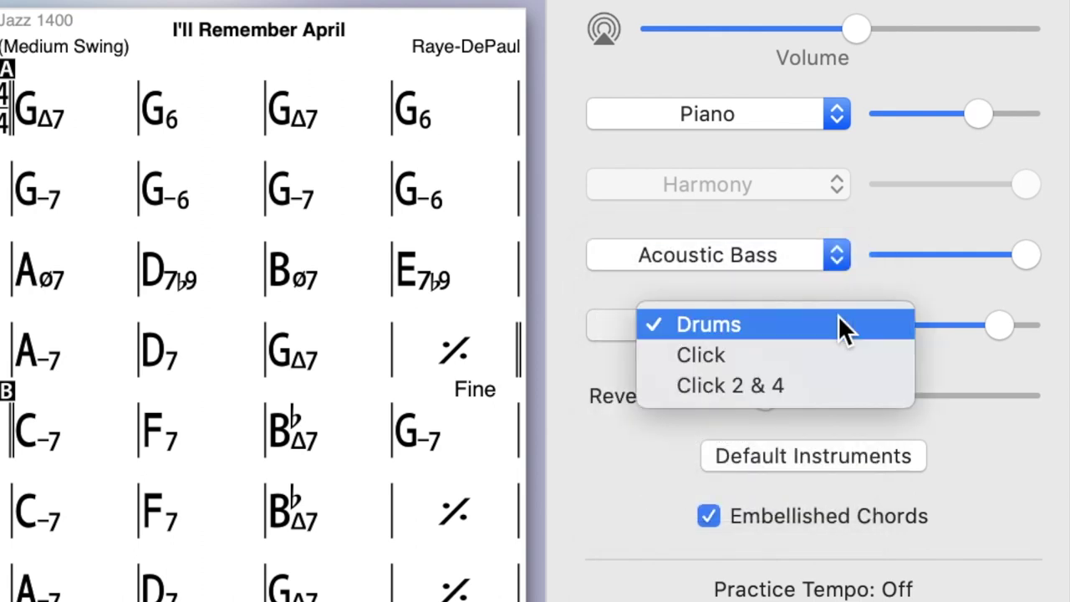
click(889, 264)
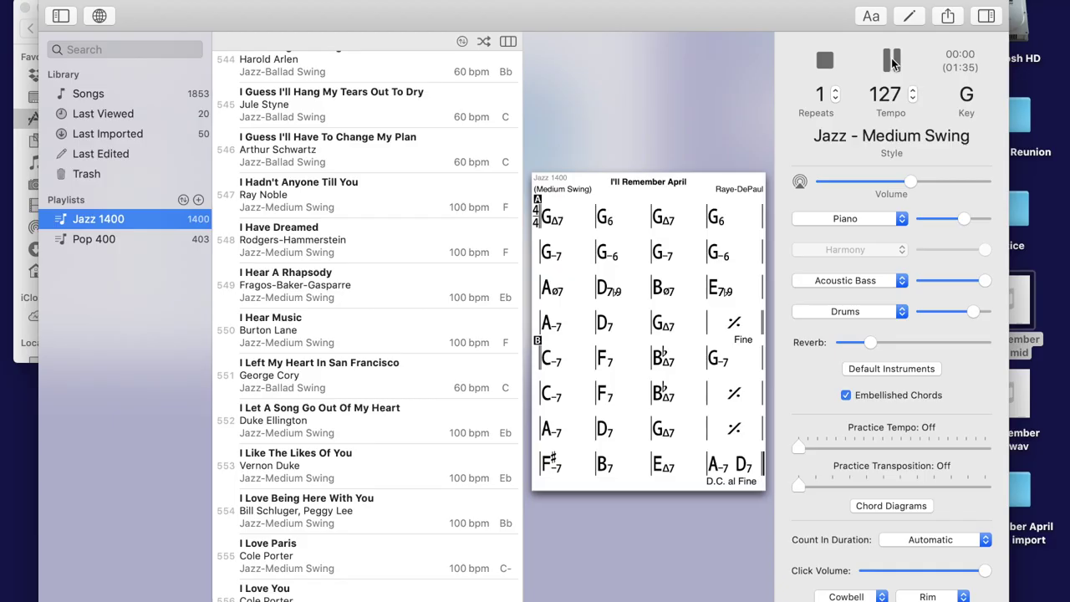
click(892, 60)
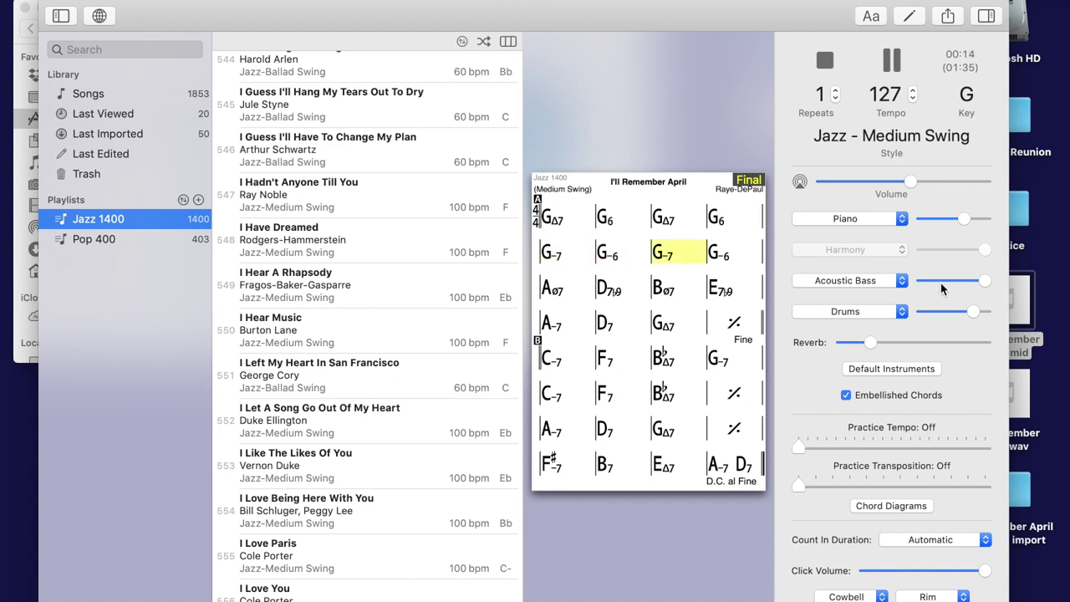
- Turn the Acoustic Bass and Drums volumes fully down, then stop playback at about 0:30
drag(989, 285, 914, 290)
drag(972, 312, 916, 321)
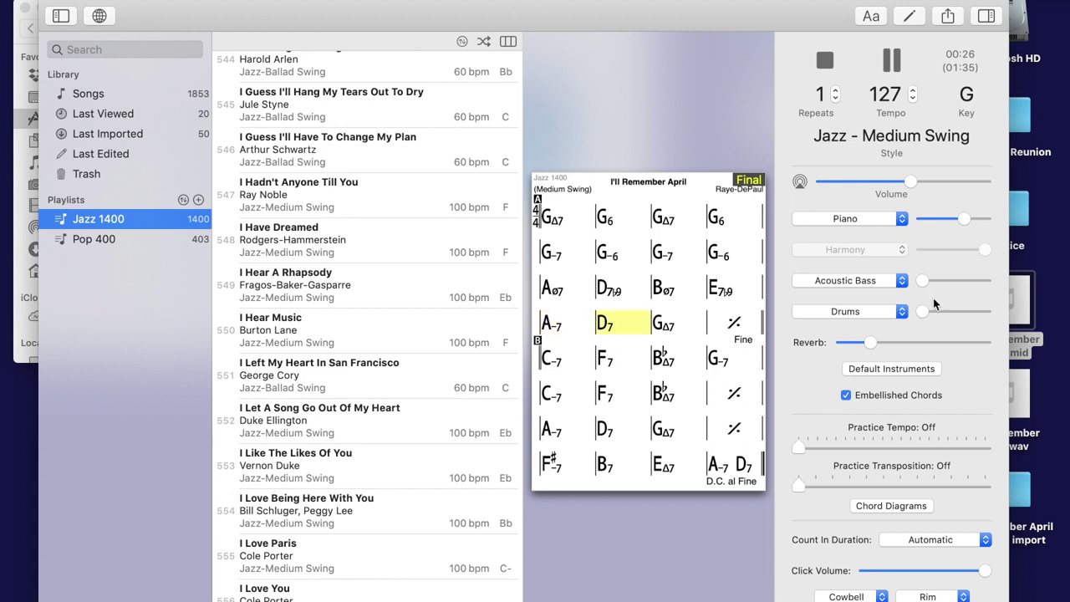
click(892, 62)
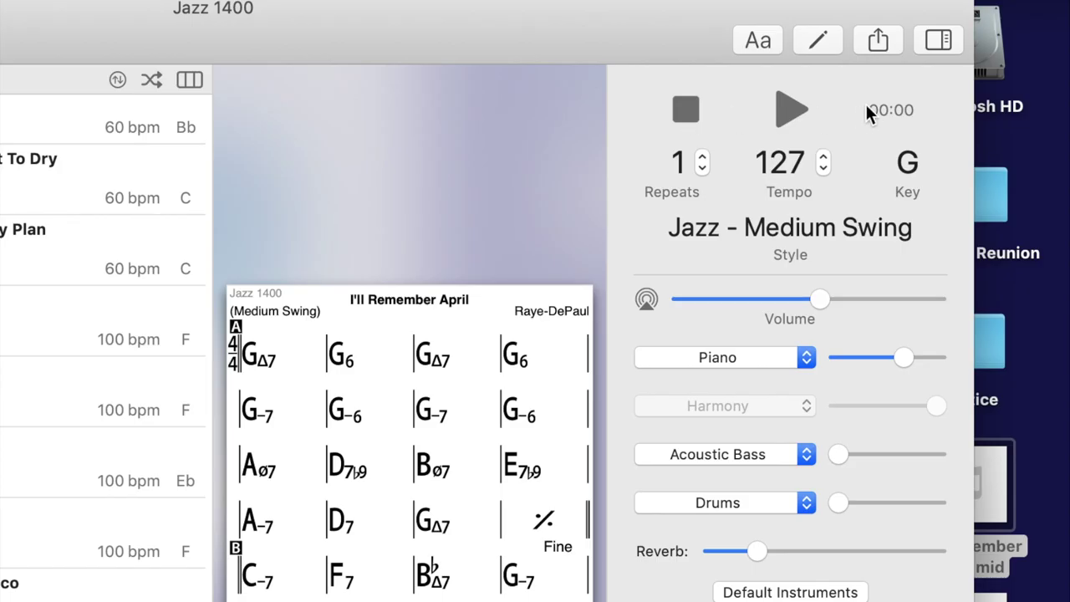
- Choose Share Audio from the Share menu to get the 'I'll Remember April.wav' save dialog
click(888, 46)
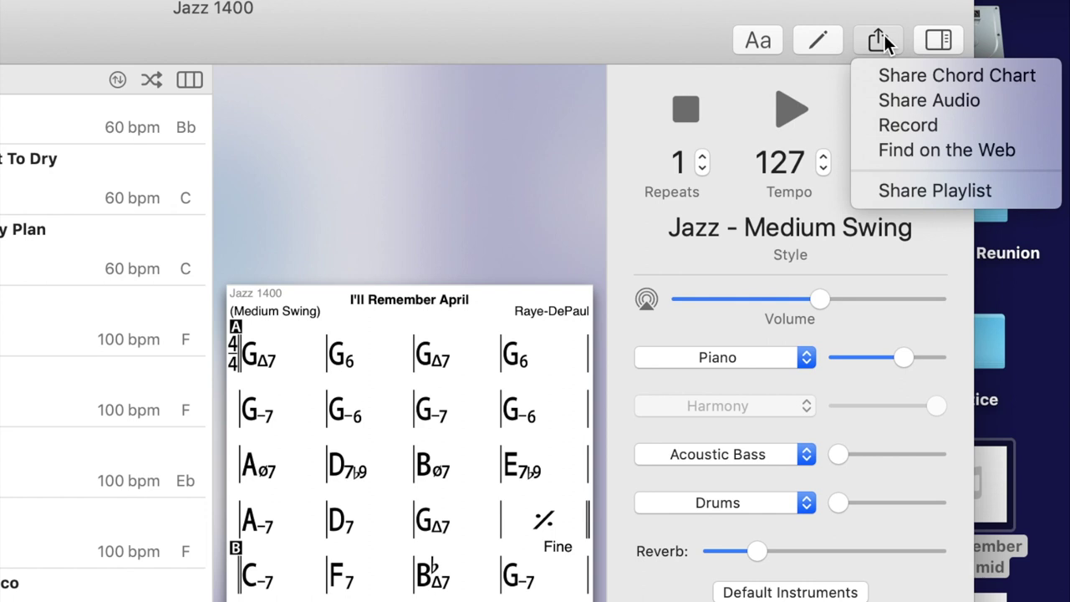
click(943, 109)
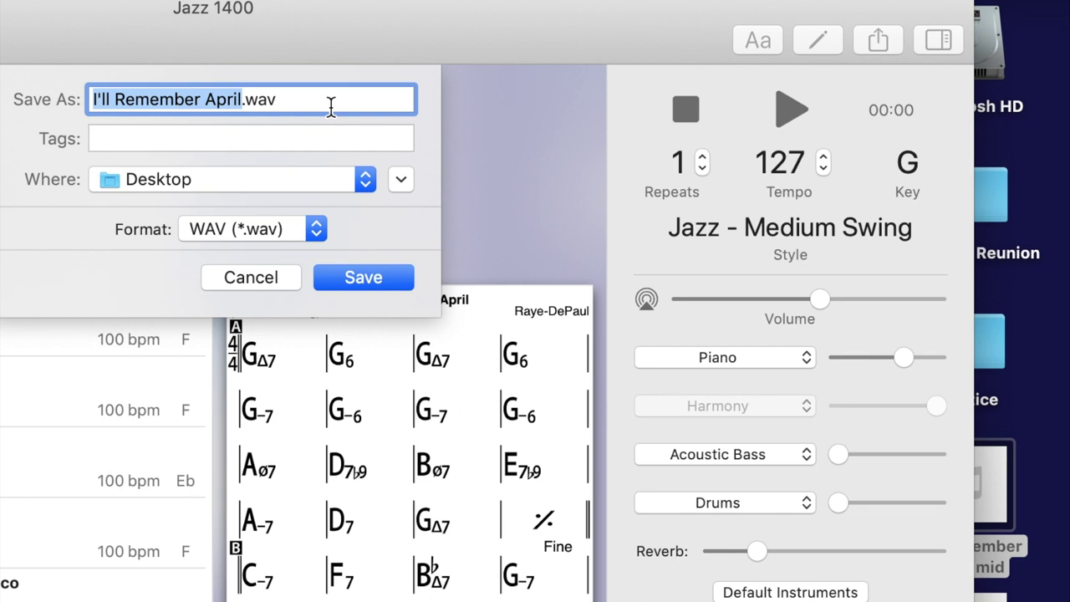
- Change the export format to MIDI (*.mid) and save it to the Desktop
click(317, 233)
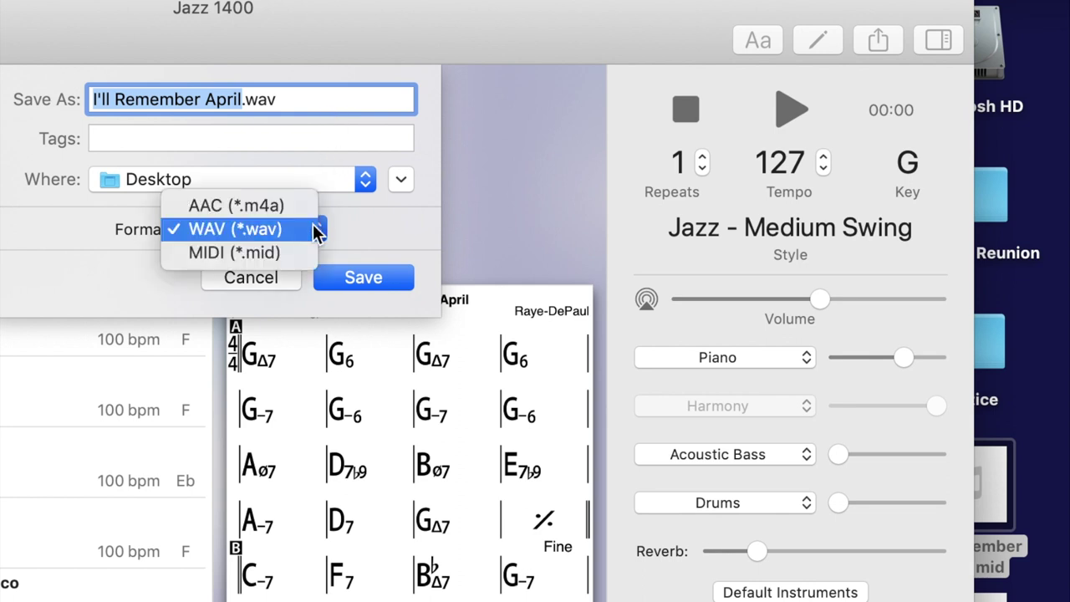
click(282, 251)
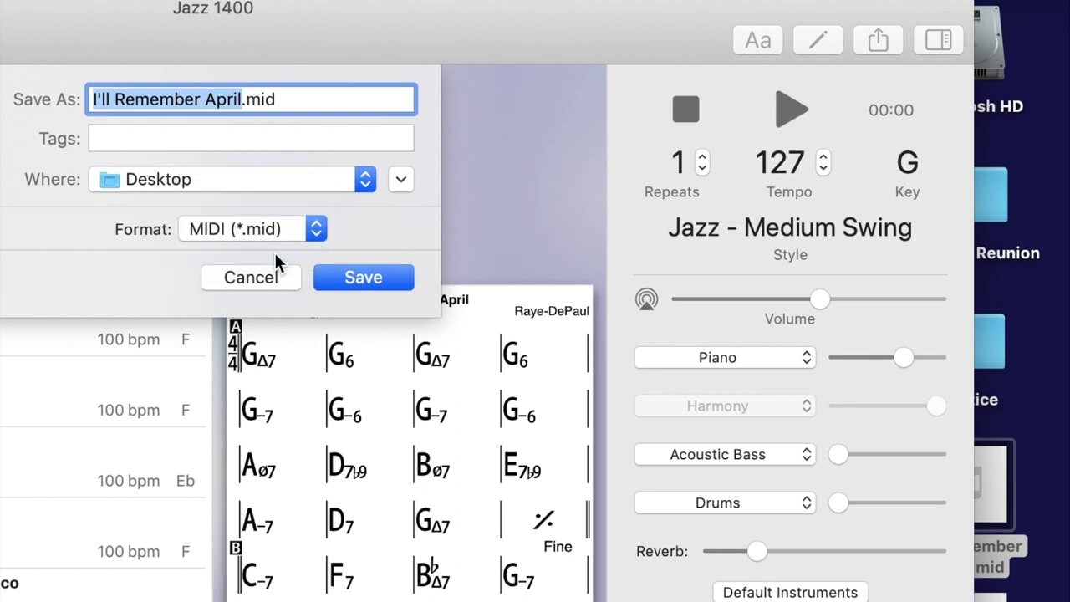
click(362, 281)
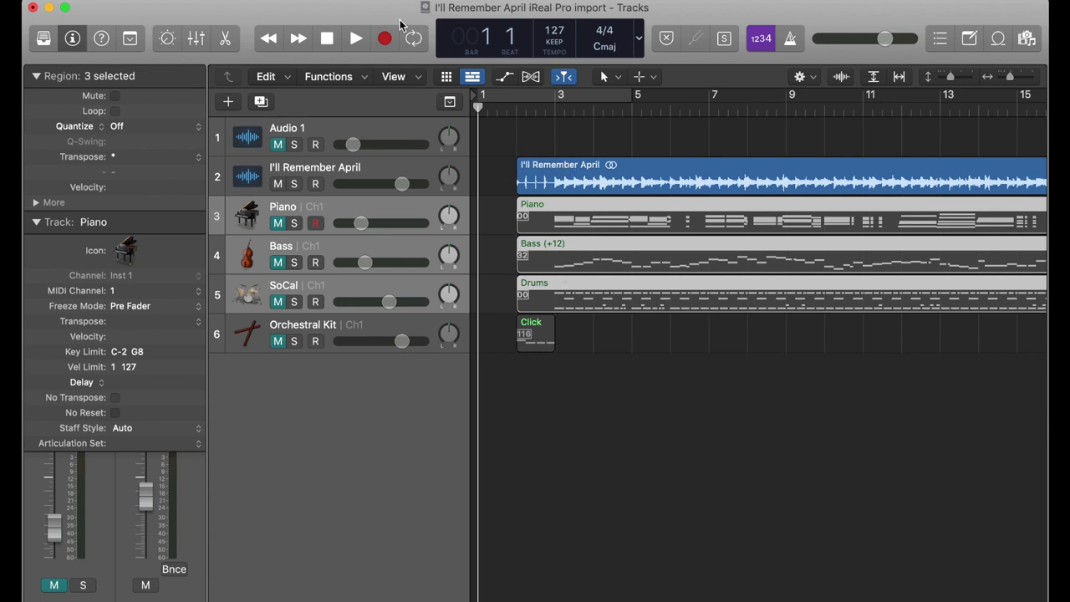
- Play the imported arrangement, set track 2's fader to -1.8 dB, and stop around bar 9
click(357, 38)
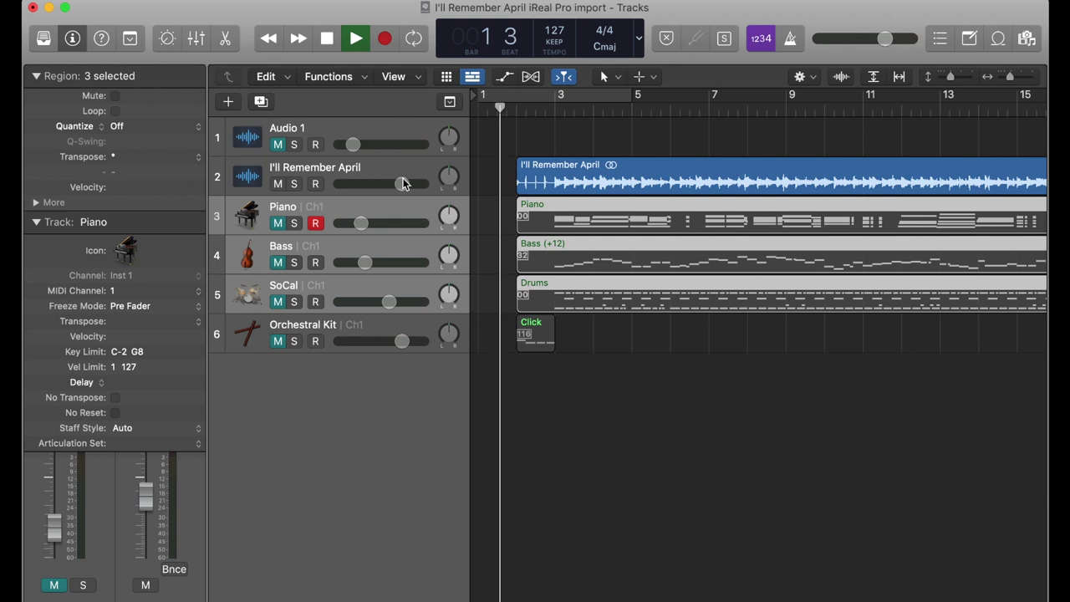
drag(402, 183, 395, 184)
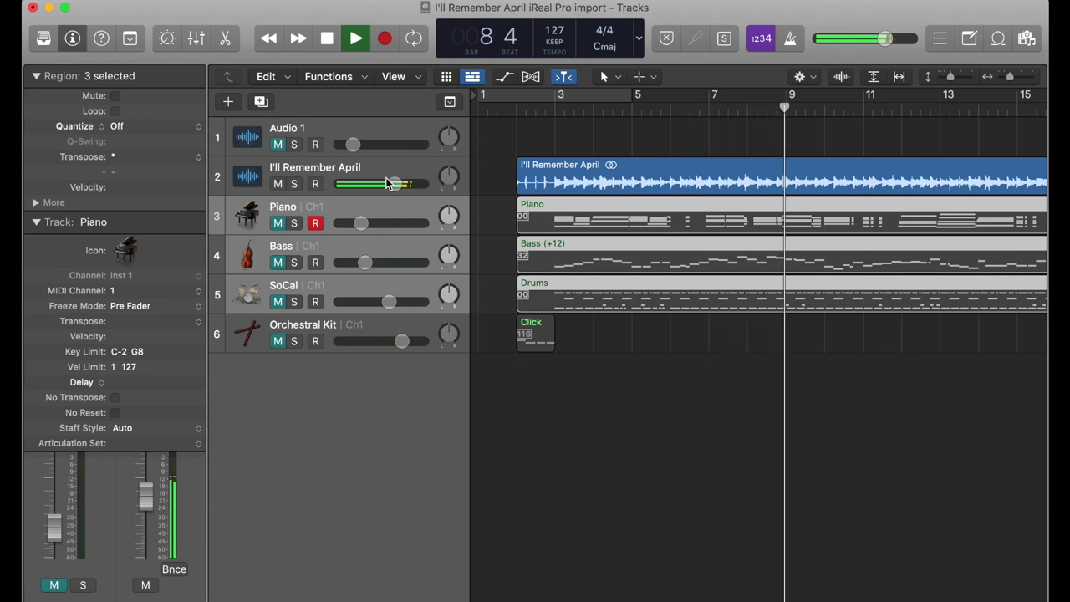
click(326, 45)
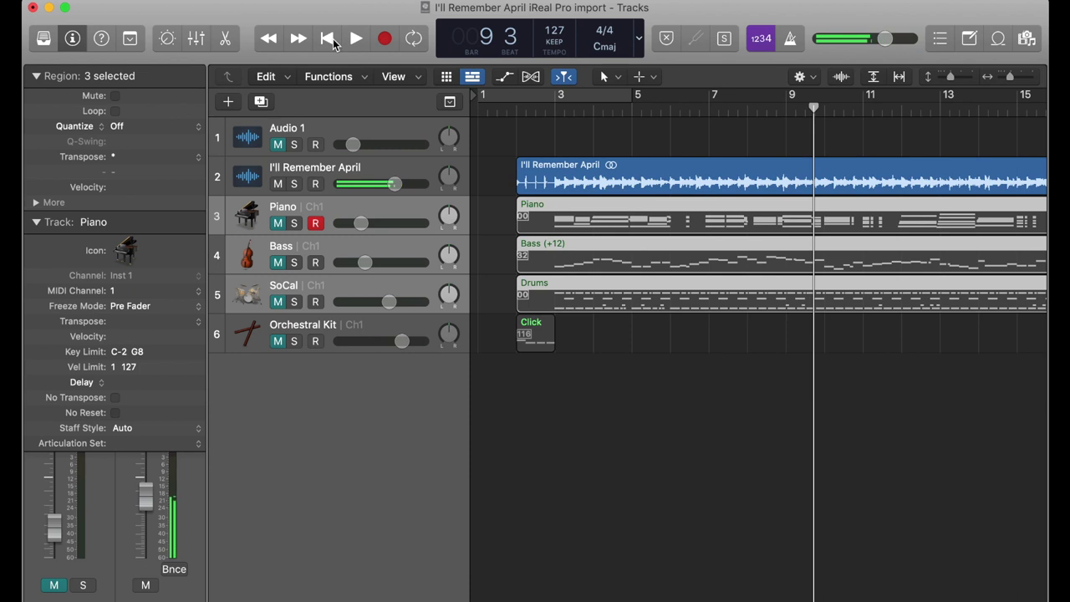
- Unmute the Piano, Bass and drums tracks, mute the audio track, and check the mixer
click(279, 222)
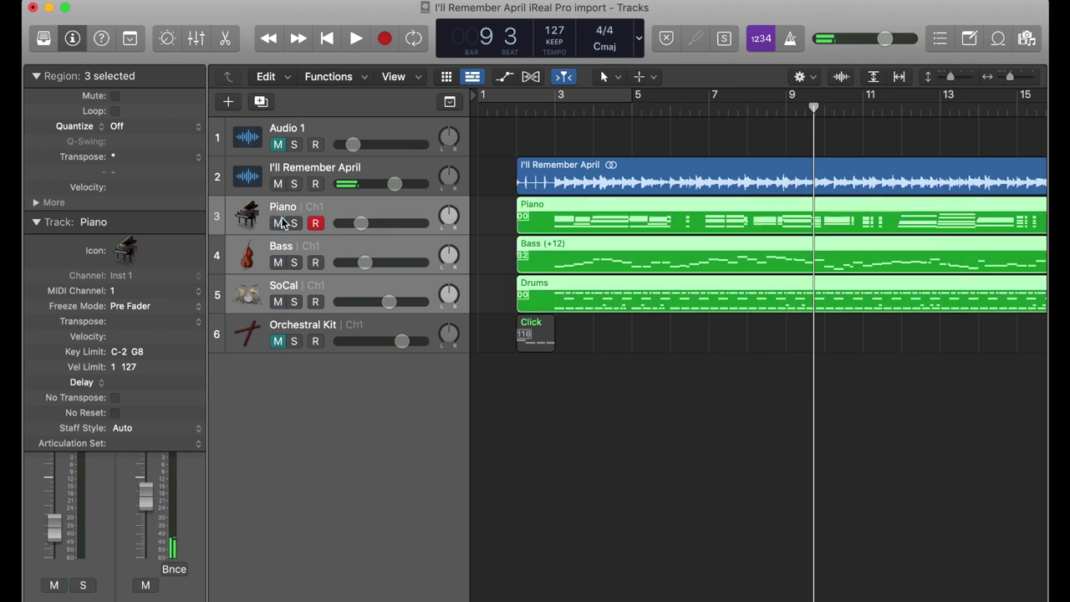
click(279, 185)
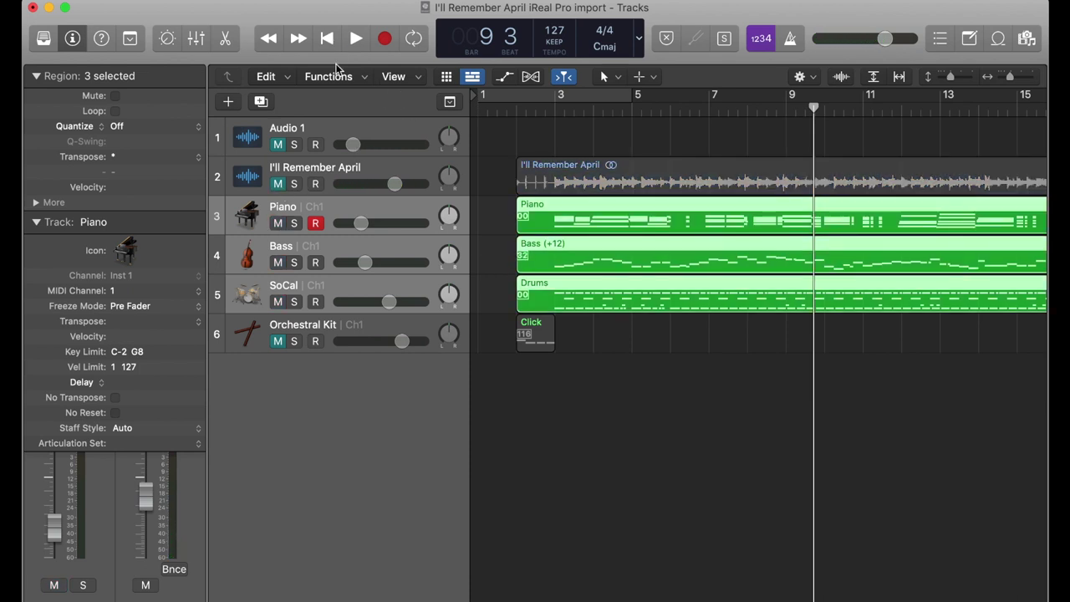
click(327, 38)
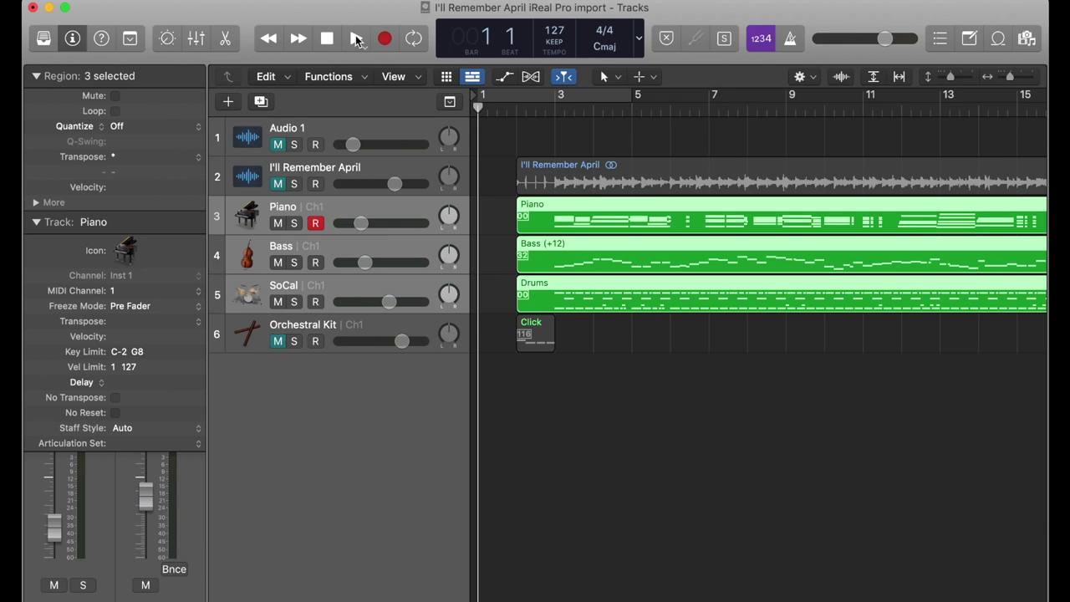
key(x)
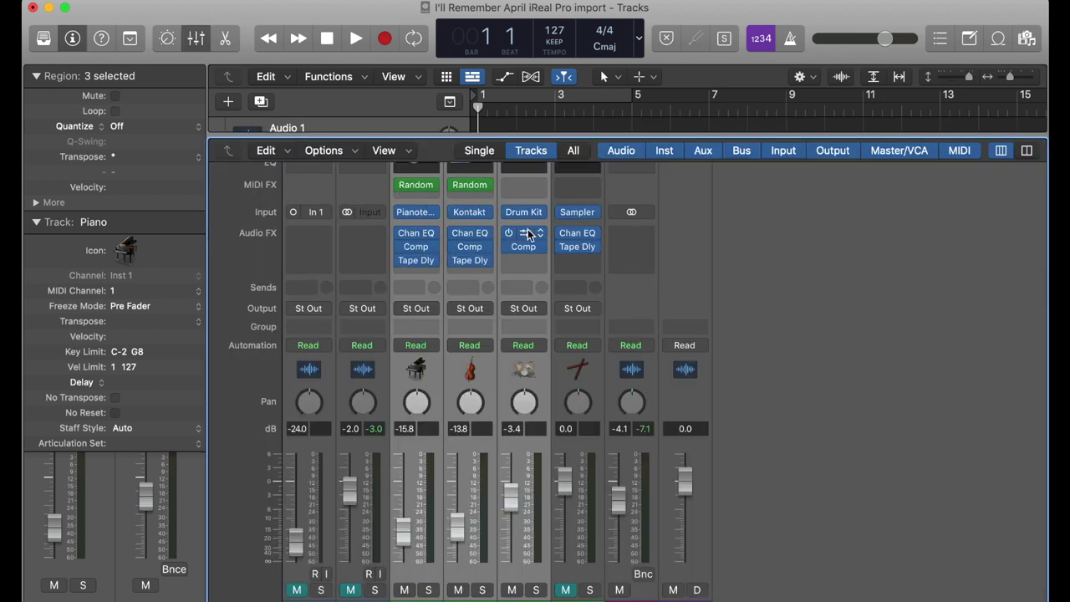
click(196, 40)
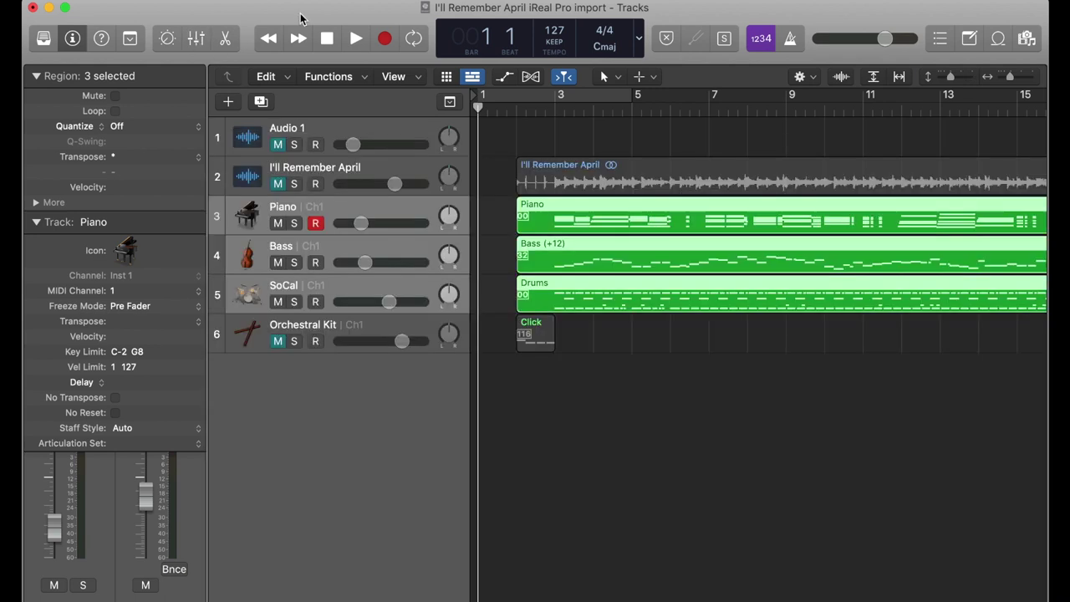
- Play from the start, raise Bass to about -11.2 dB, then open the Piano region's notes
click(355, 39)
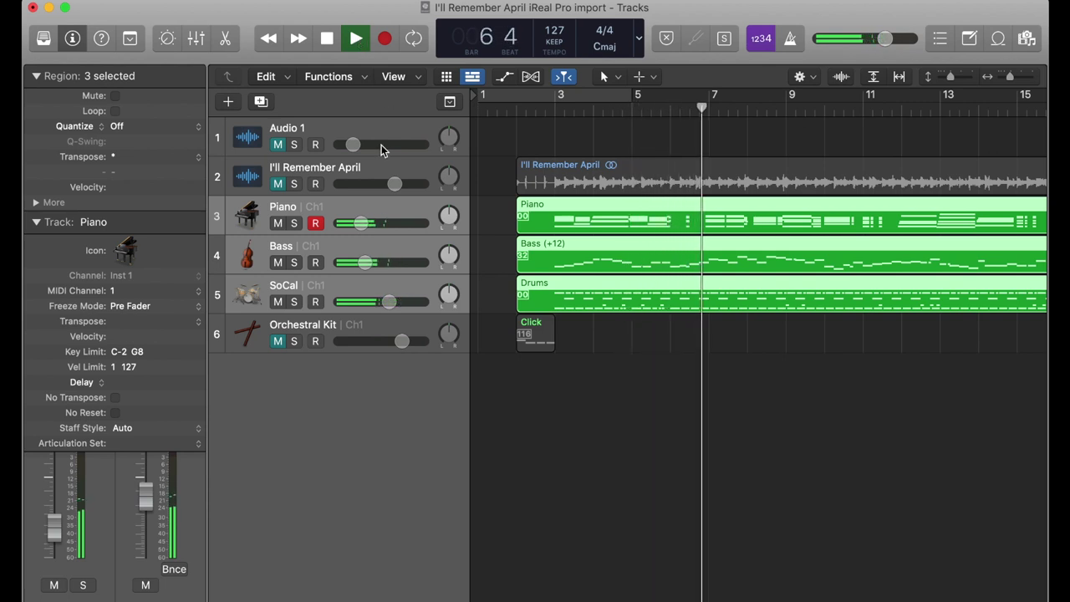
drag(365, 262, 373, 262)
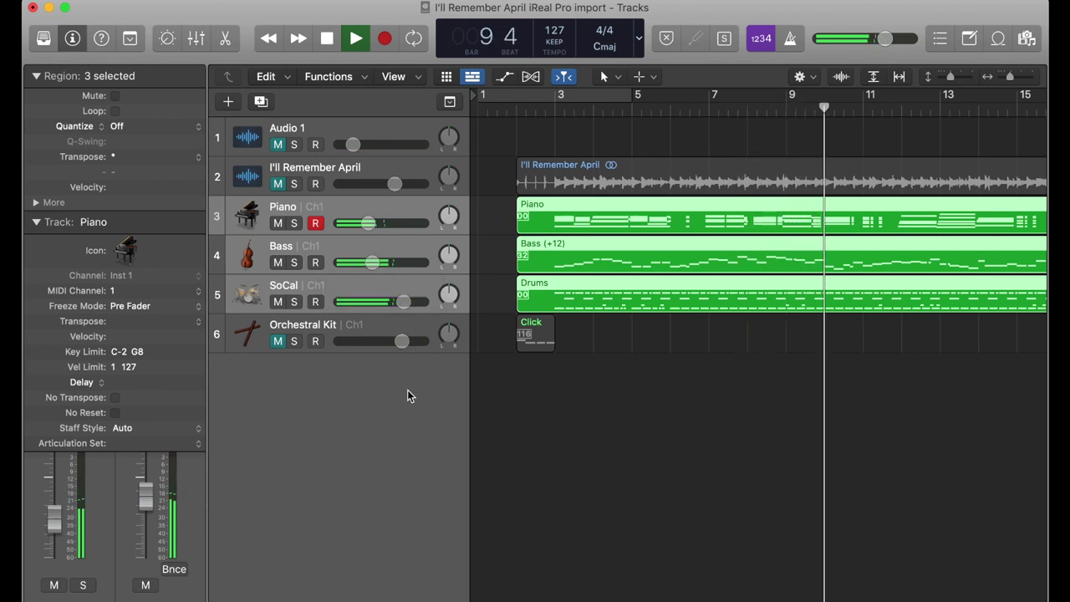
key(space)
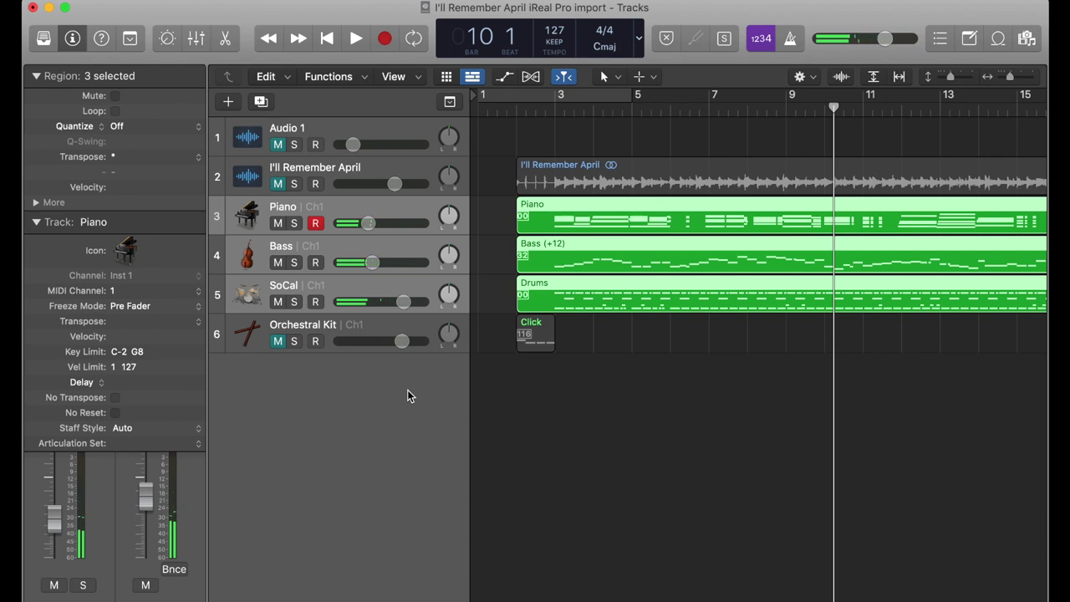
click(496, 408)
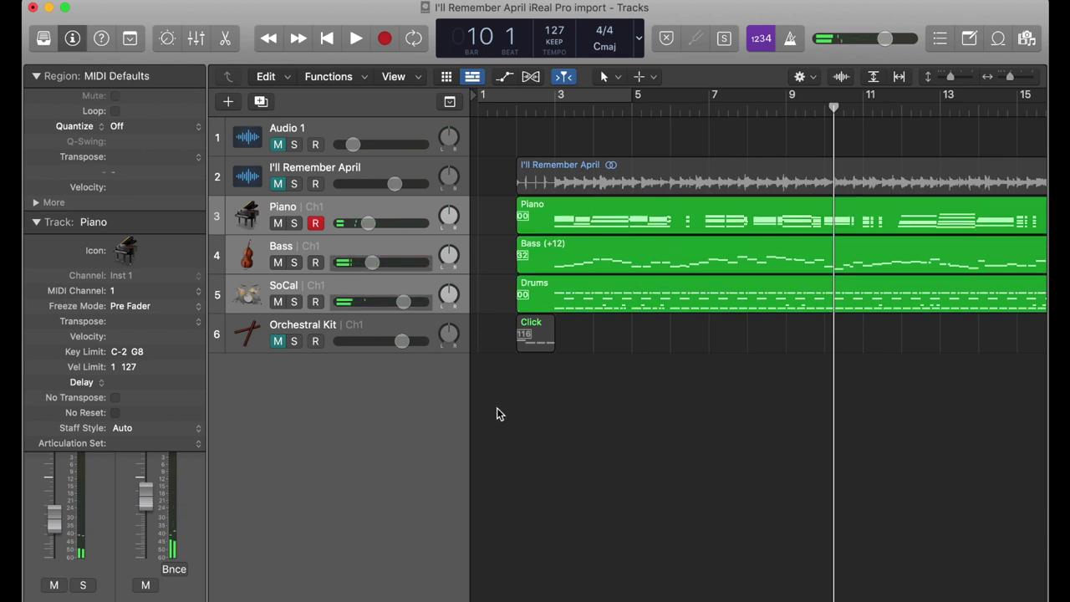
double_click(590, 227)
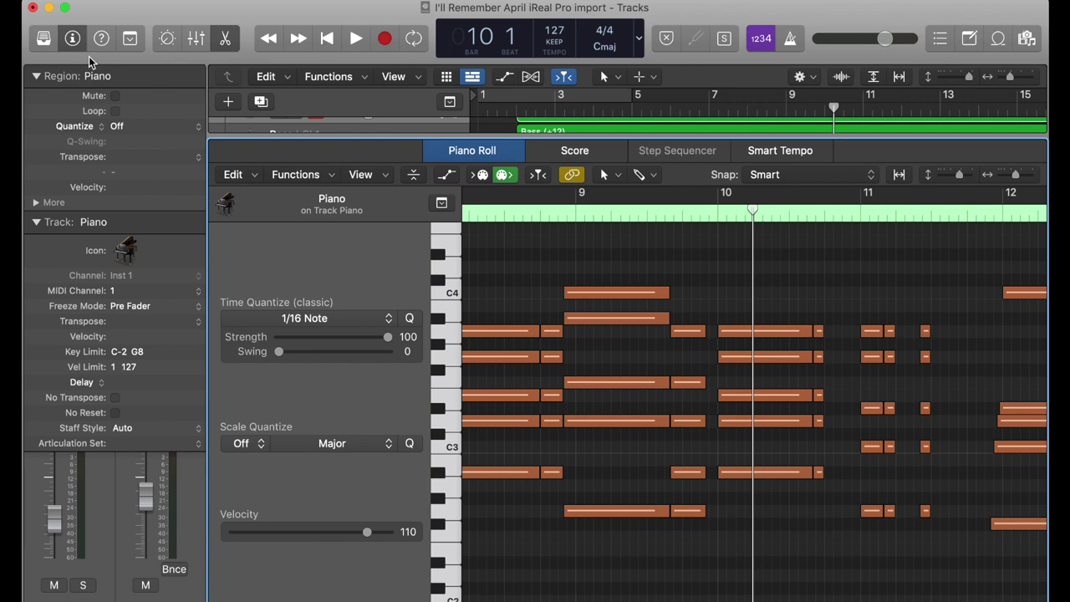
- Hide the inspector, scroll the Piano Roll back to the region's start, and return to bar 1
click(72, 38)
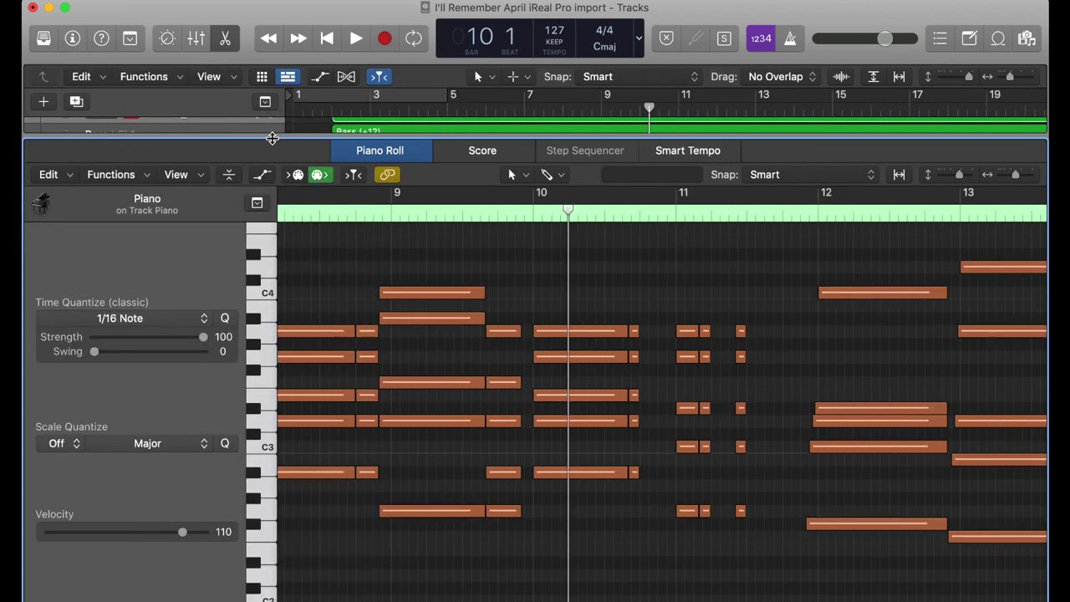
click(273, 138)
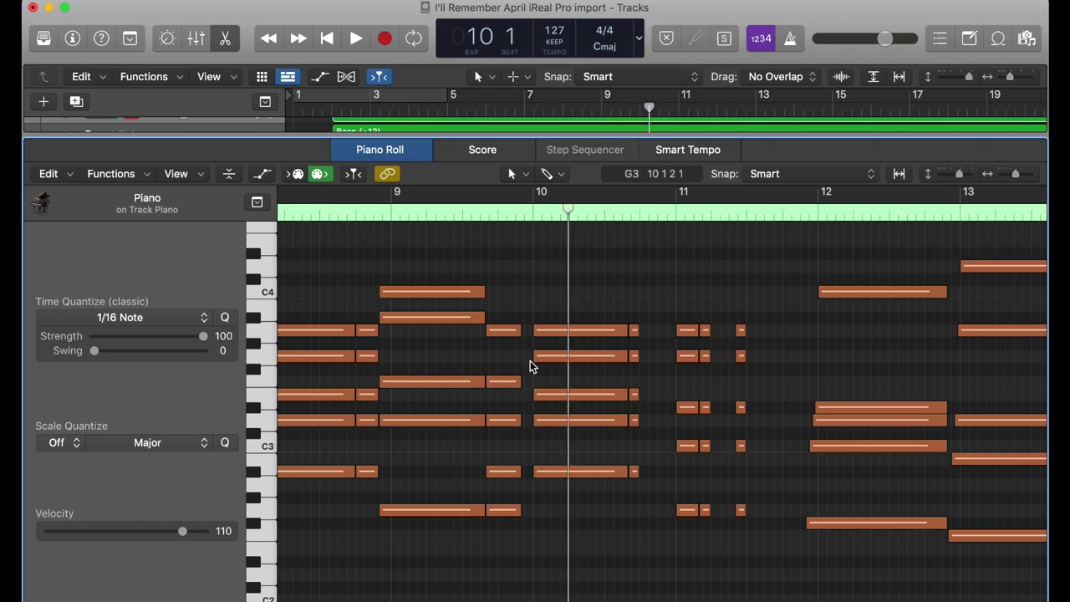
scroll(511, 366, left, 2)
scroll(511, 365, left, 10)
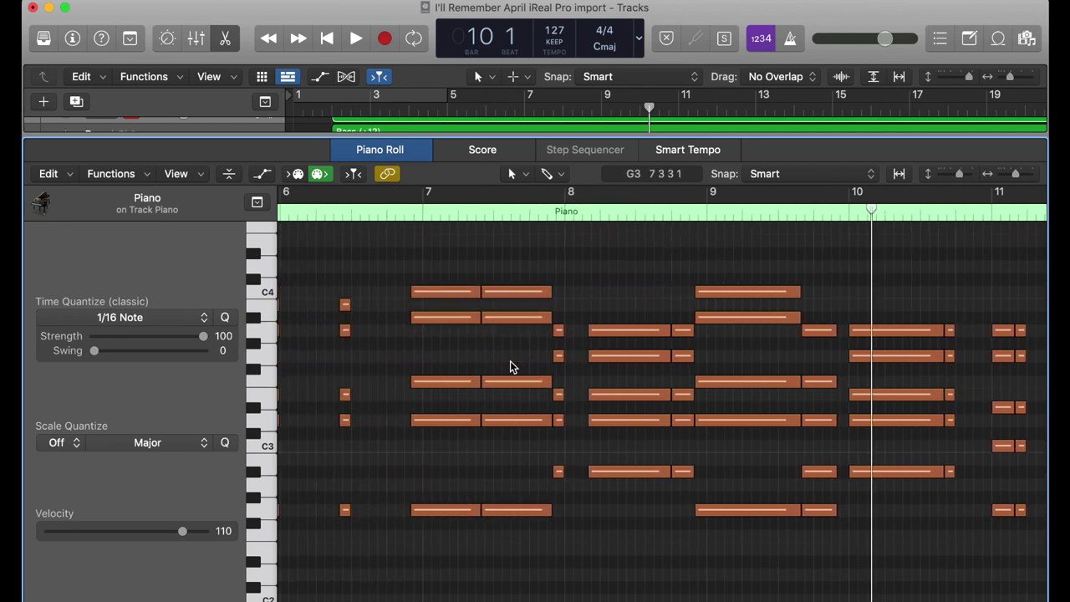
scroll(513, 365, left, 1)
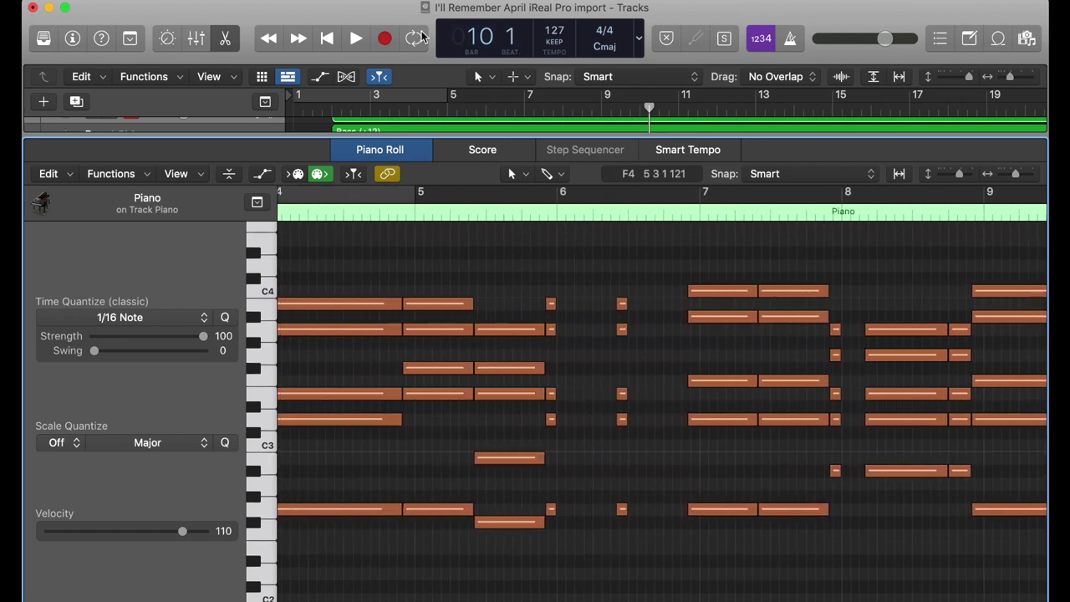
click(327, 42)
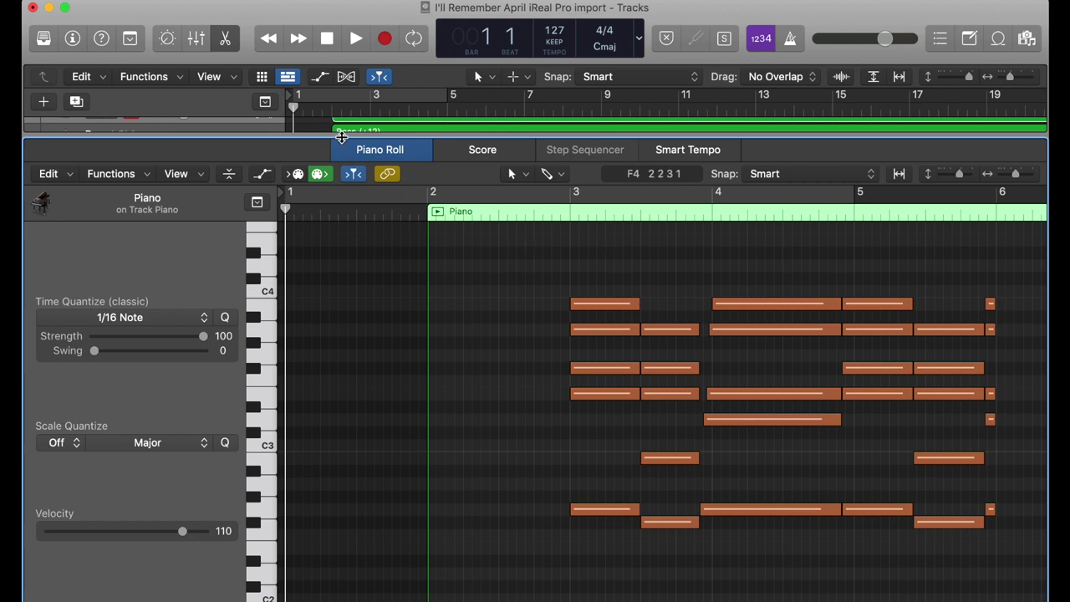
- Play the piano voicings from bar 1 to bar 9, then show automation in the tracks area
mouse_move(341, 136)
mouse_down()
mouse_move(343, 285)
mouse_move(343, 144)
mouse_up()
key(space)
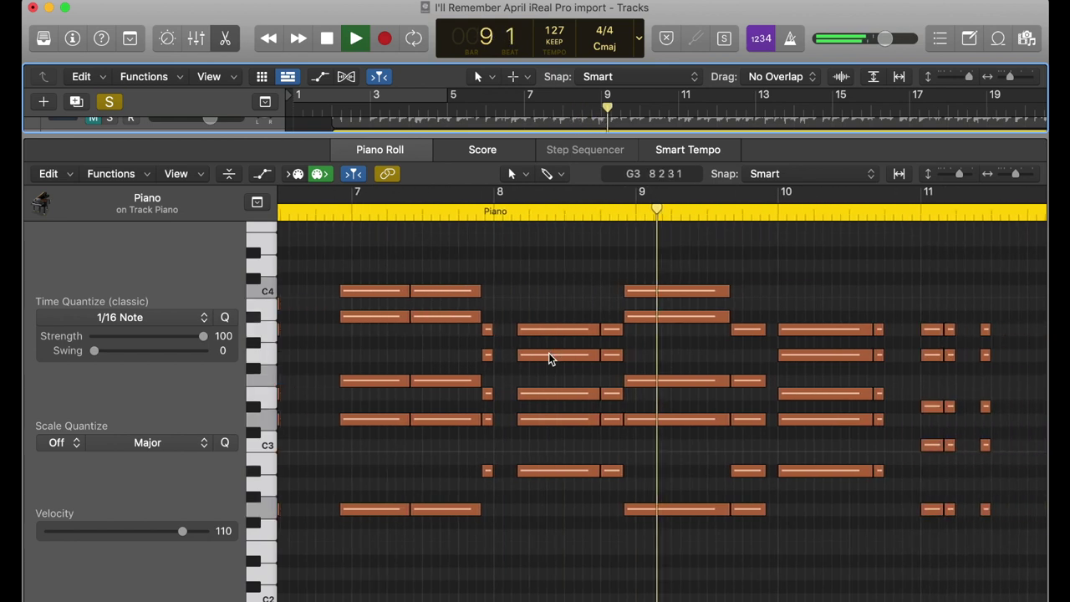
key(space)
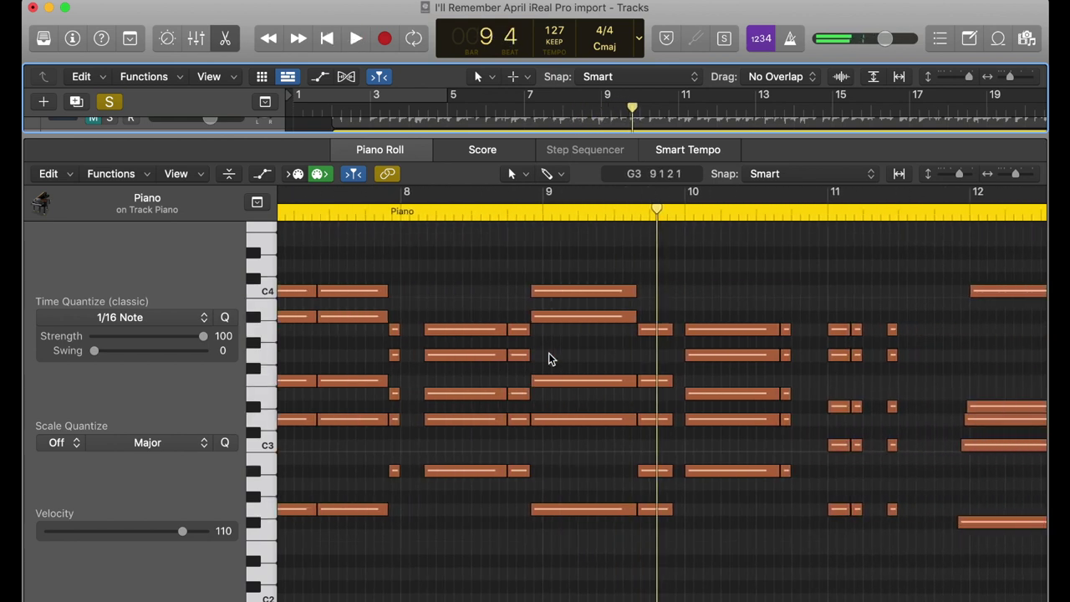
key(a)
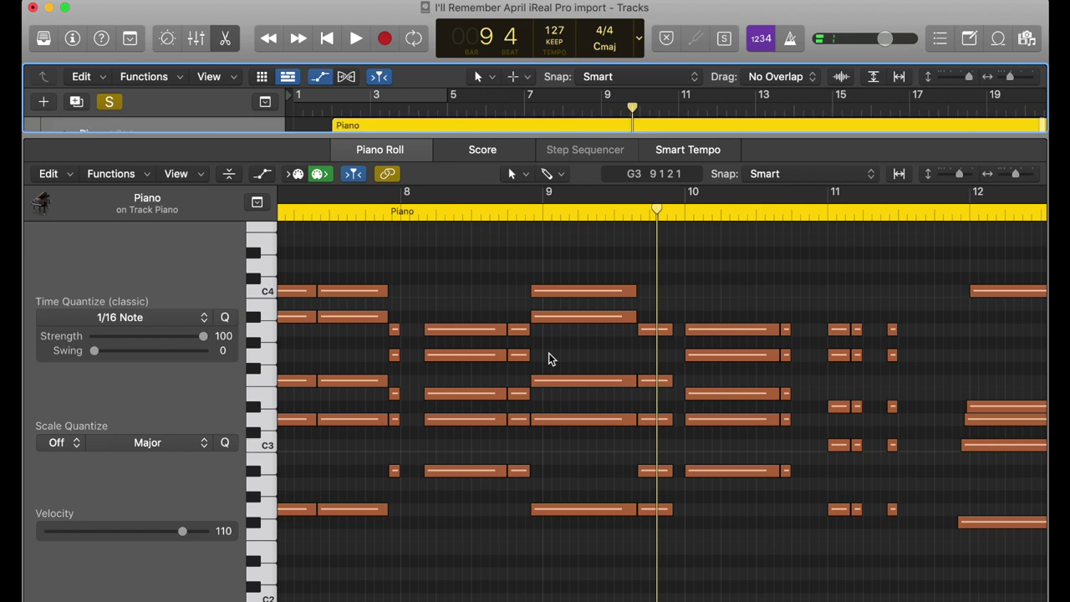
click(439, 268)
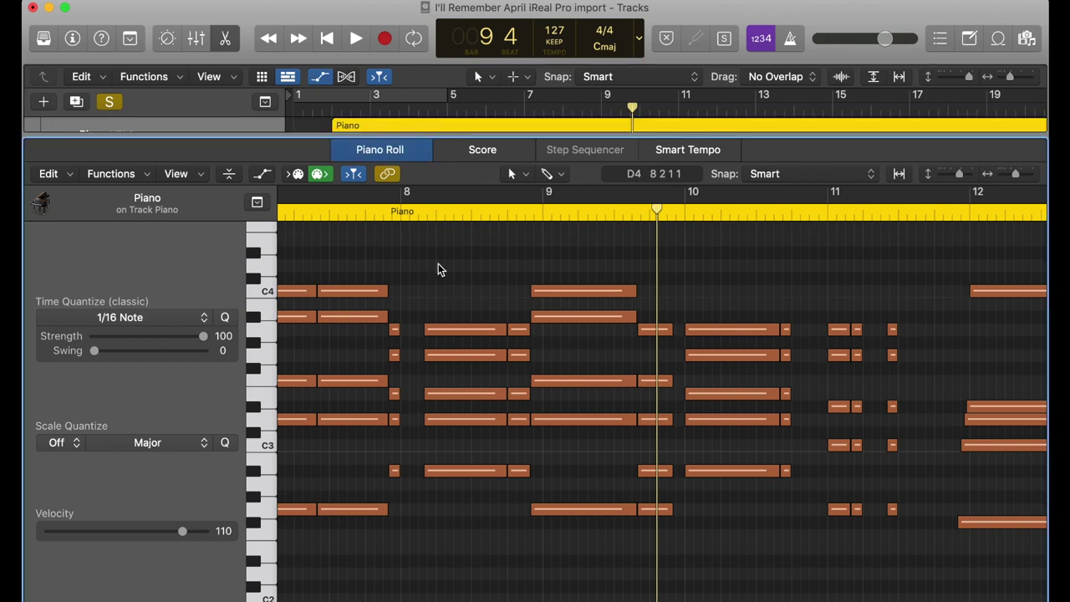
- Show and hide the Piano notes' velocity lane, then switch the lower pane to the Mixer
key(a)
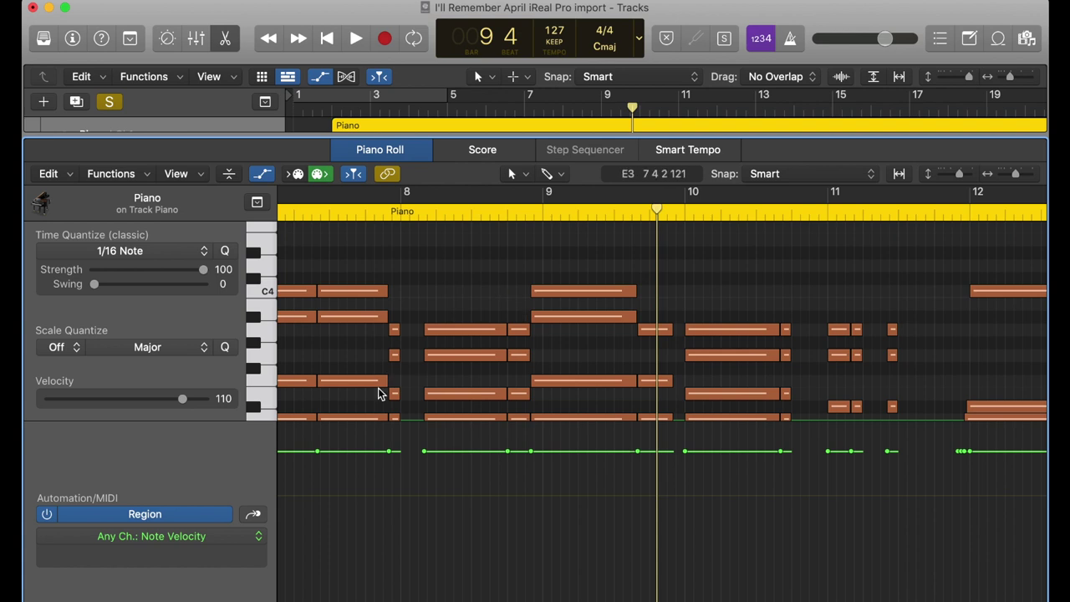
key(a)
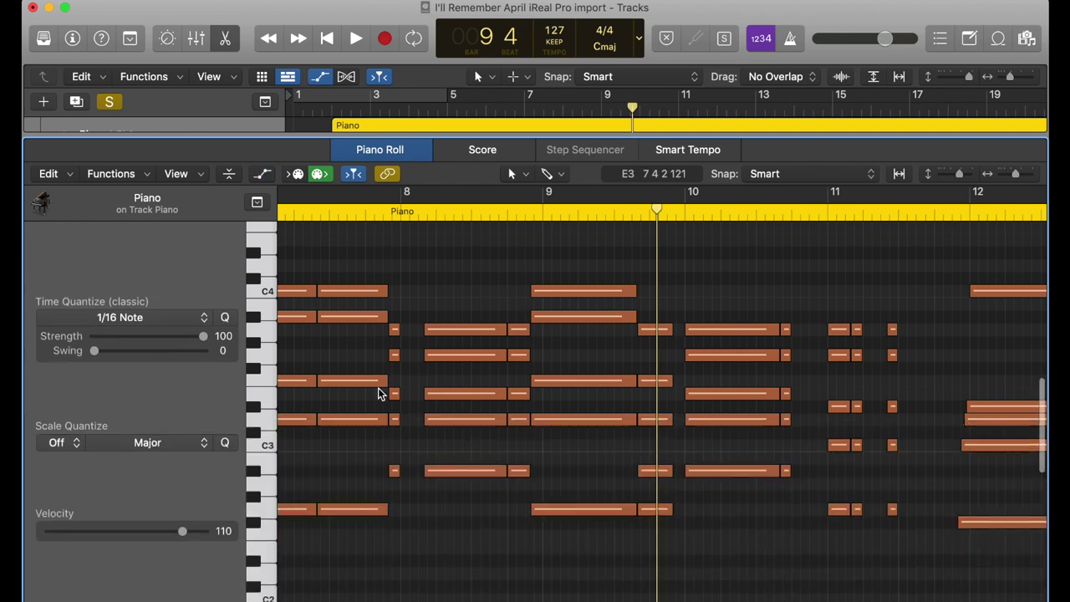
click(197, 39)
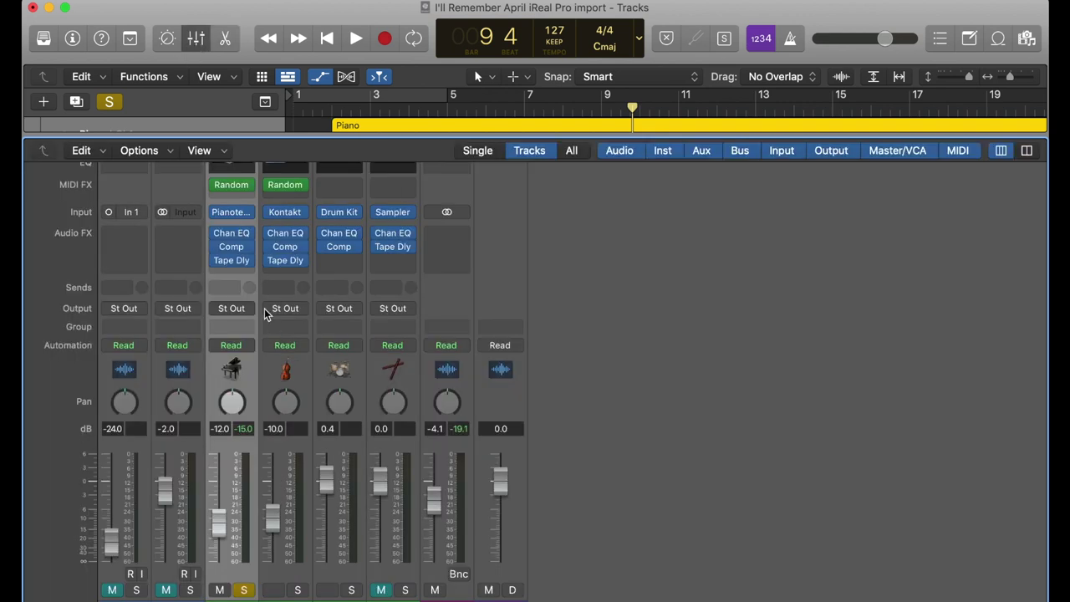
- During playback, set the Piano's Random MIDI FX to Weight -60% and Random 94 over velocity 59–115
click(235, 186)
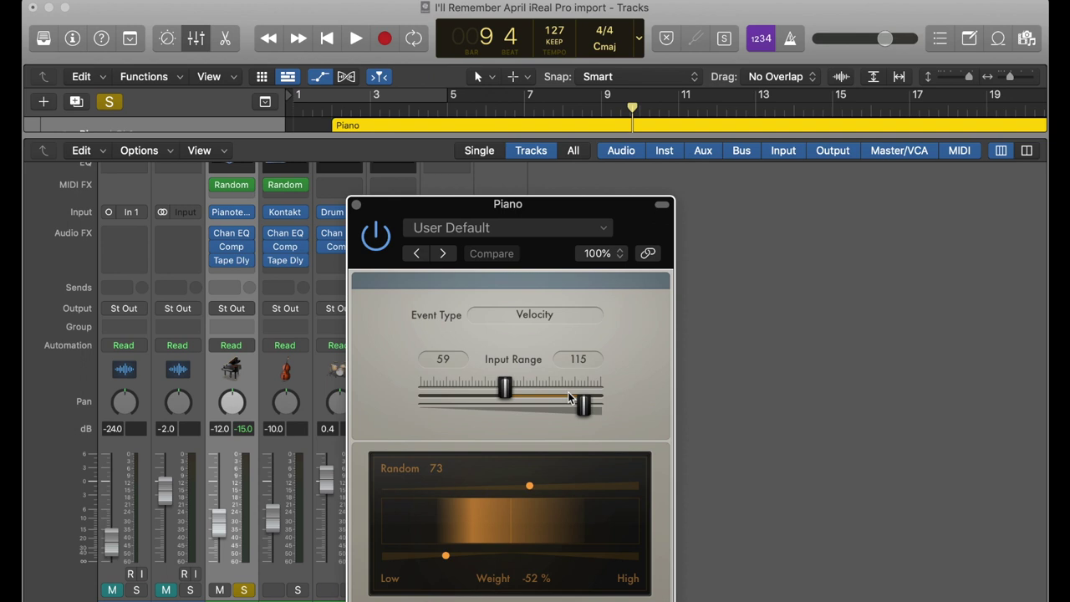
key(space)
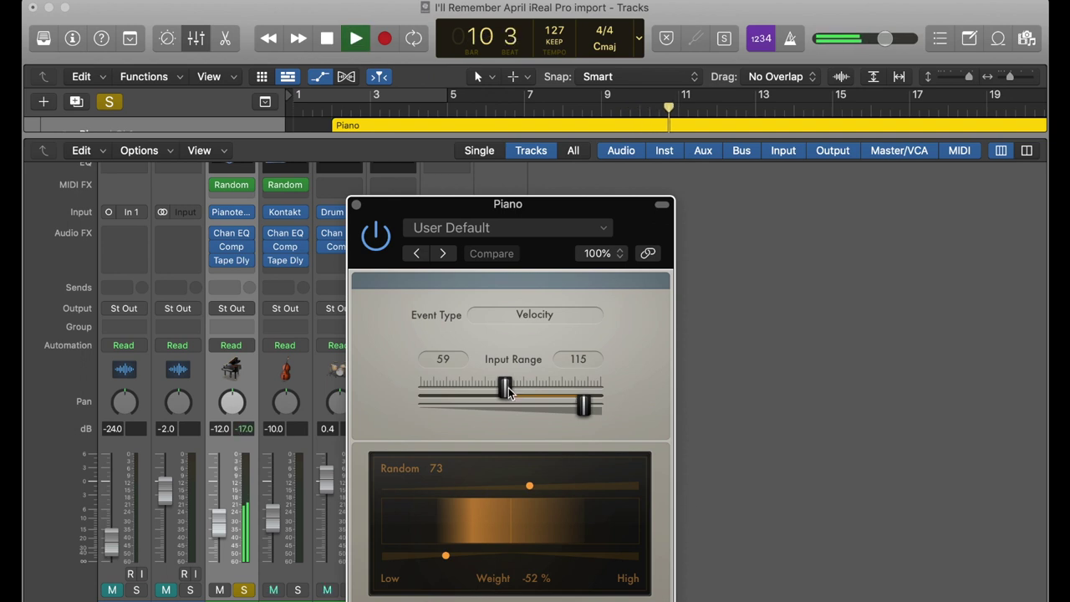
drag(507, 393, 506, 392)
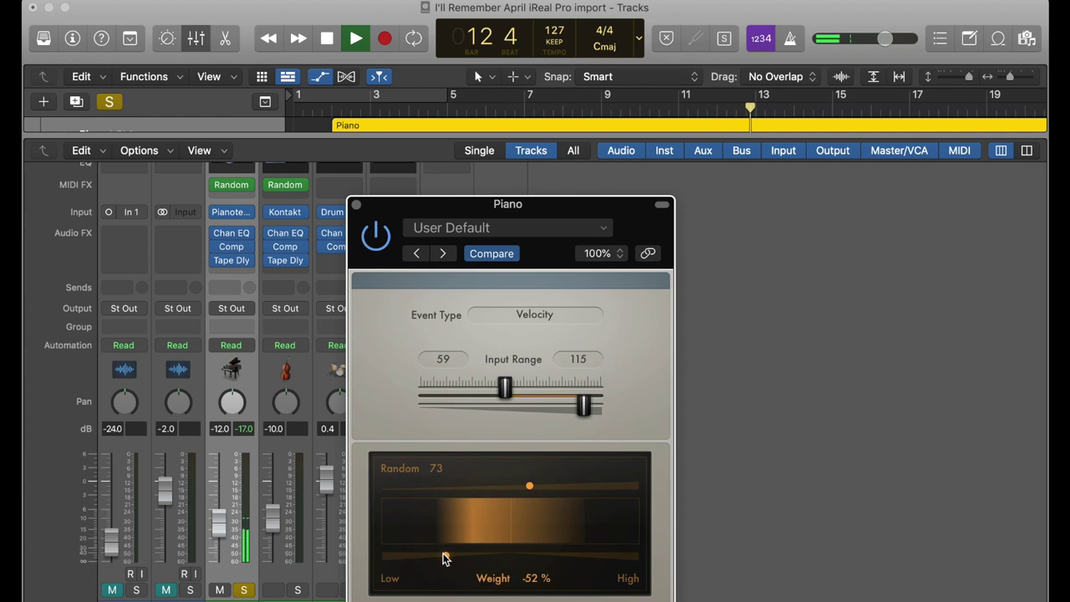
drag(445, 559, 436, 556)
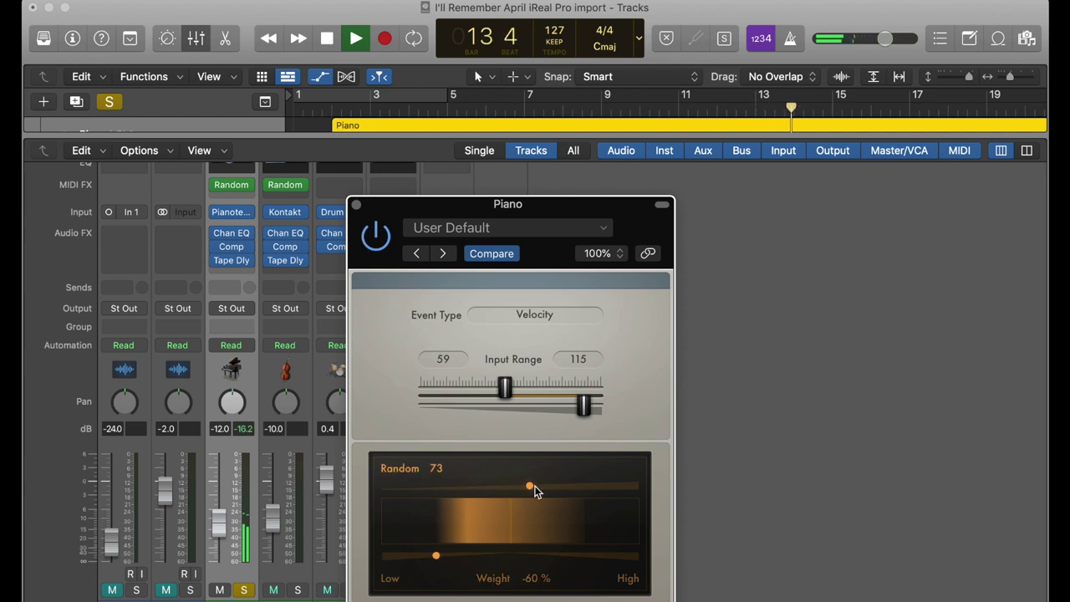
drag(533, 486, 572, 486)
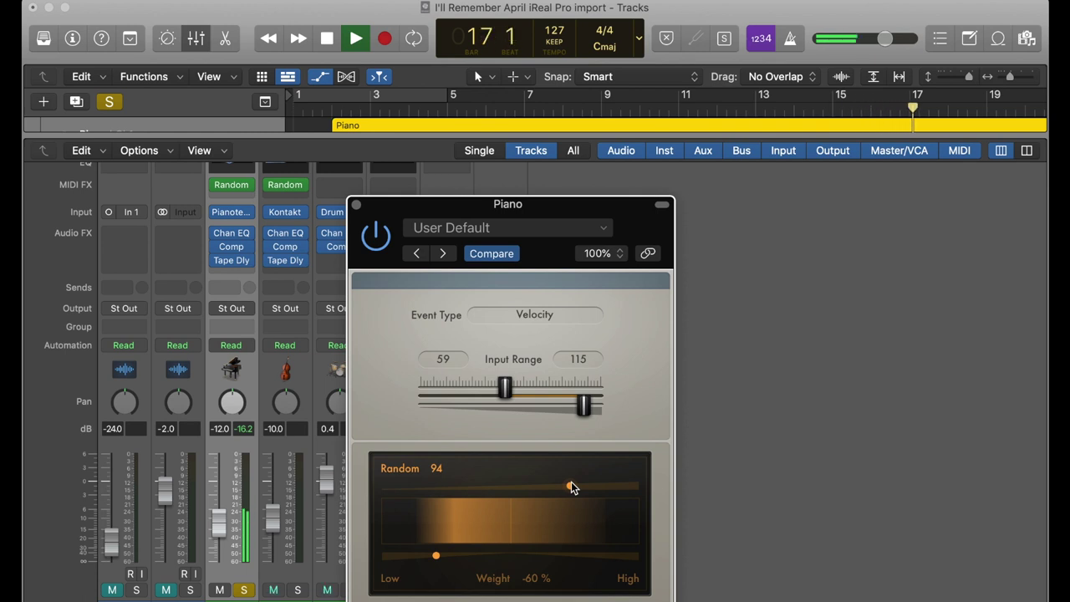
- Close the Random plug-in, view the Piano notes, then lower the Piano channel to -14.2 dB
click(356, 205)
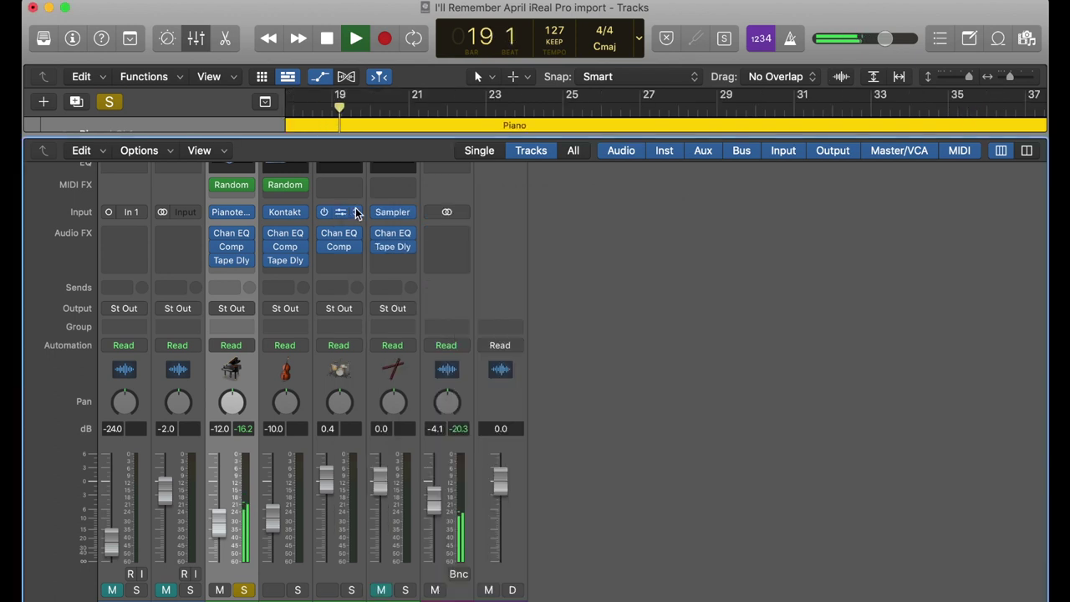
click(195, 38)
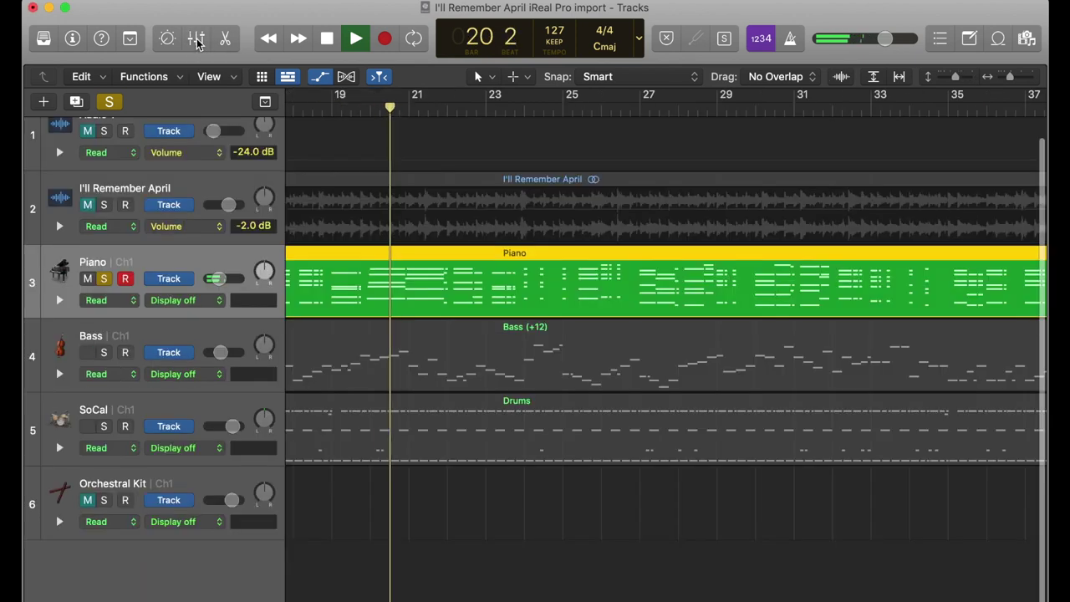
double_click(448, 277)
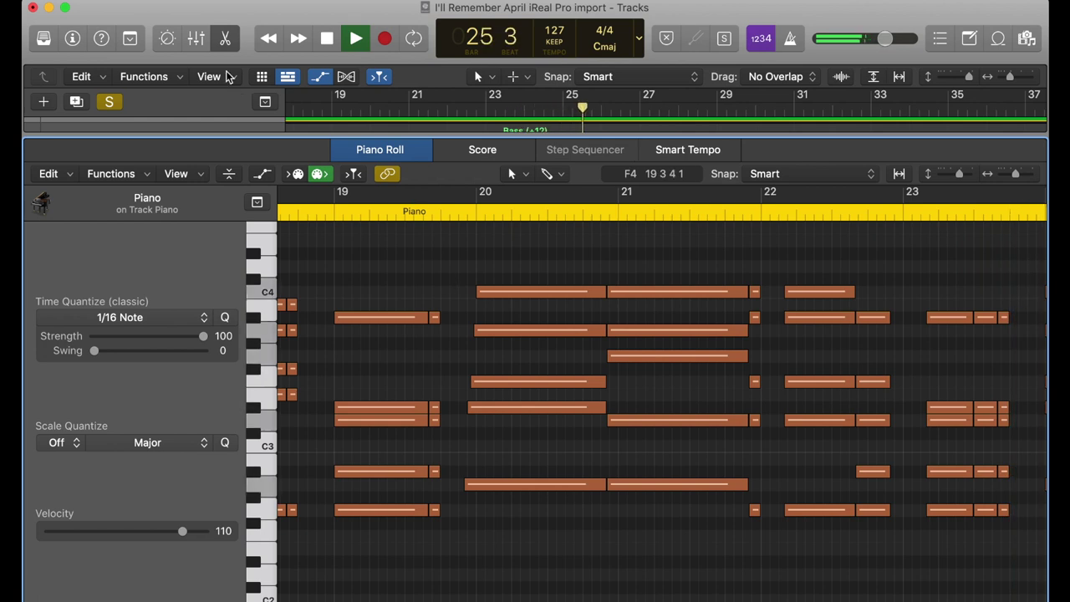
click(196, 38)
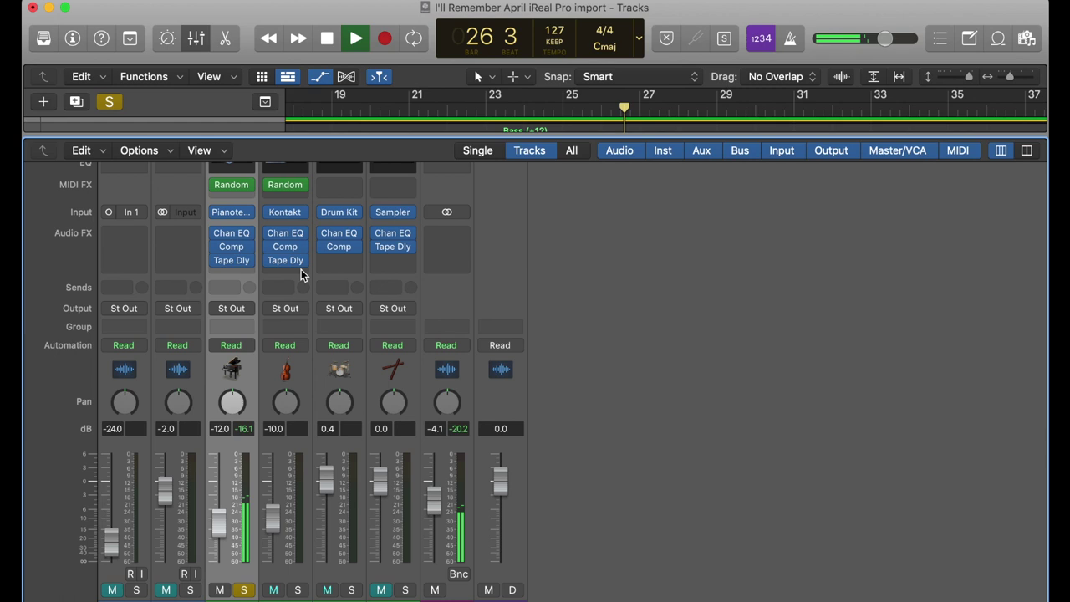
drag(221, 532, 223, 539)
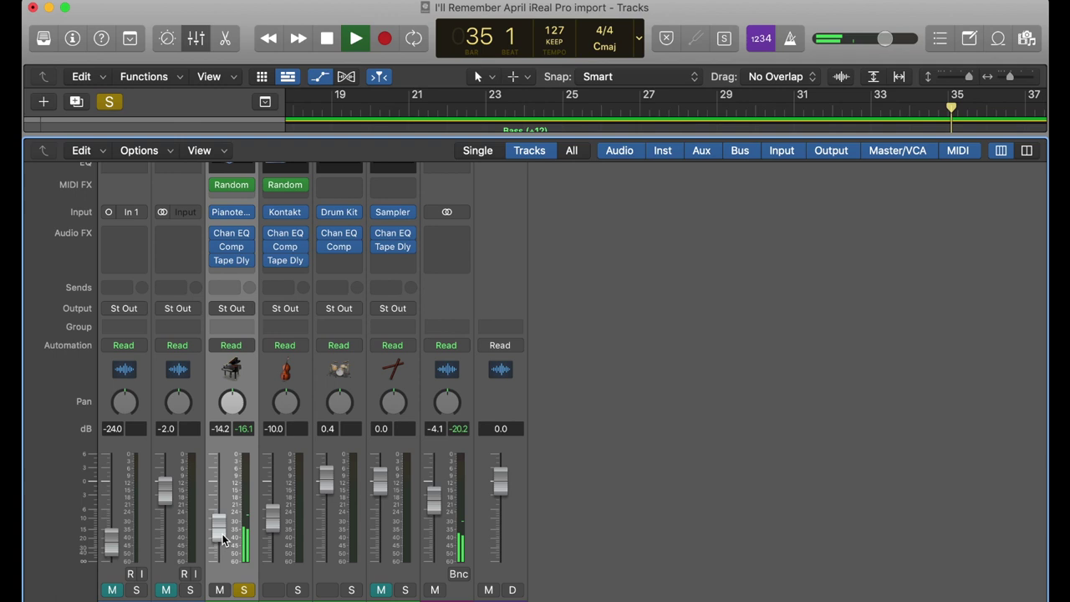
- Hide the mixer, show the Piano region's notes in the Piano Roll, and stop playback at bar 45
click(195, 39)
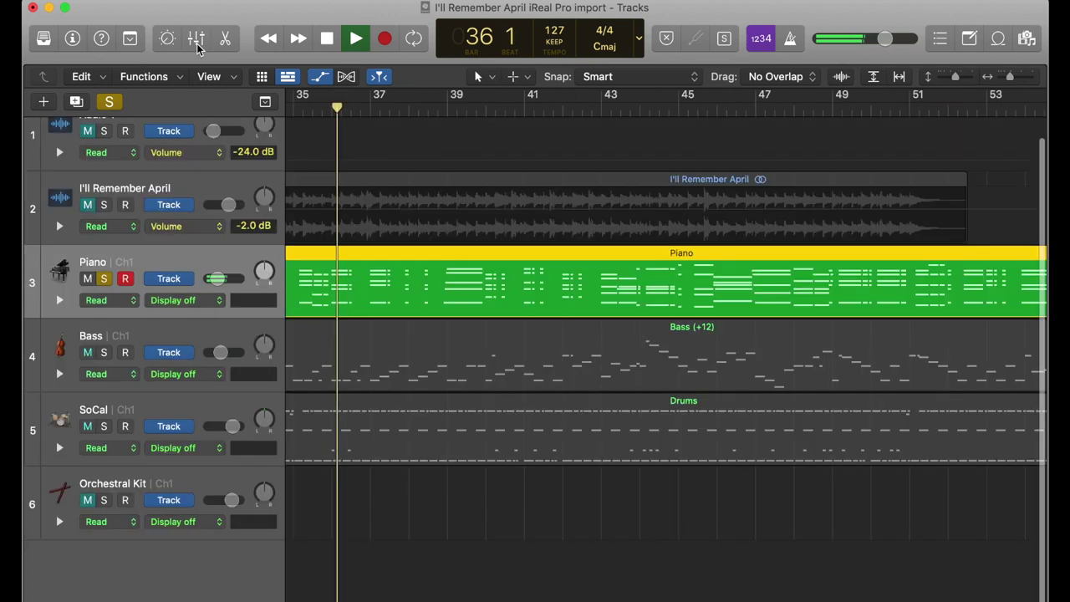
double_click(443, 261)
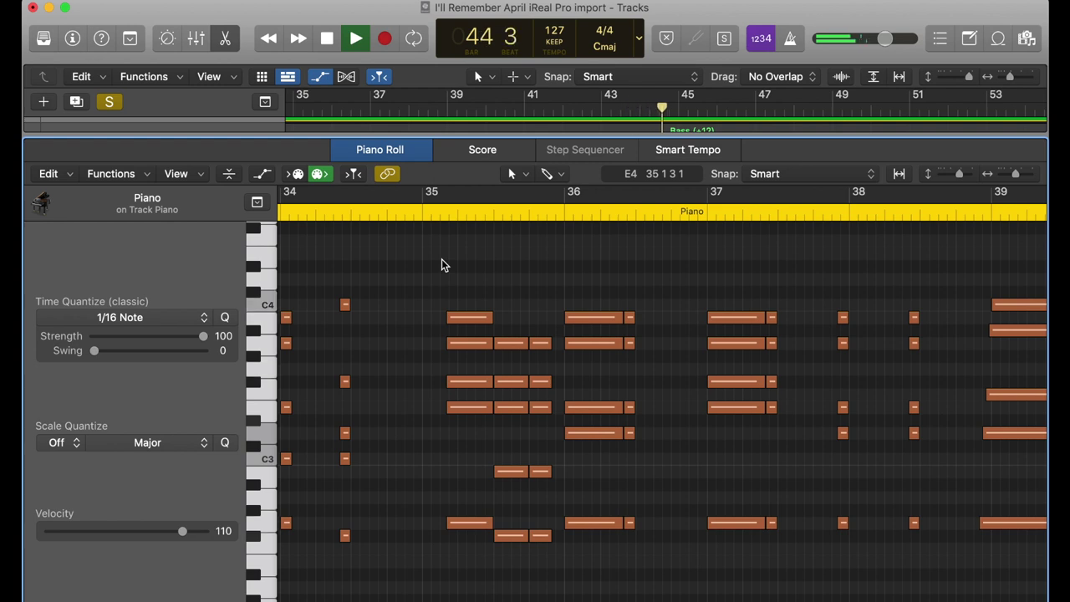
key(space)
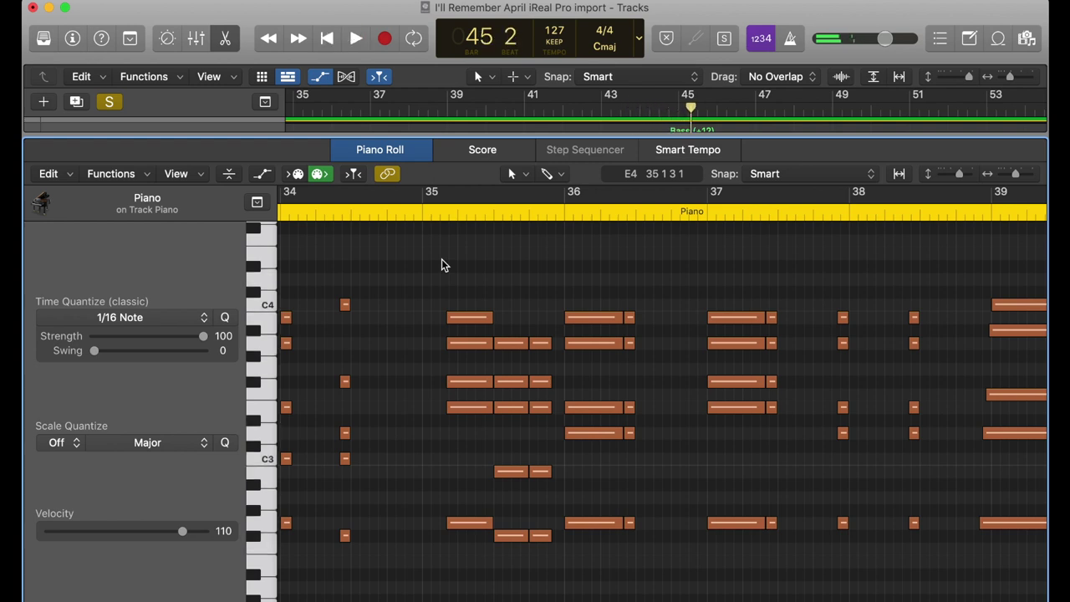